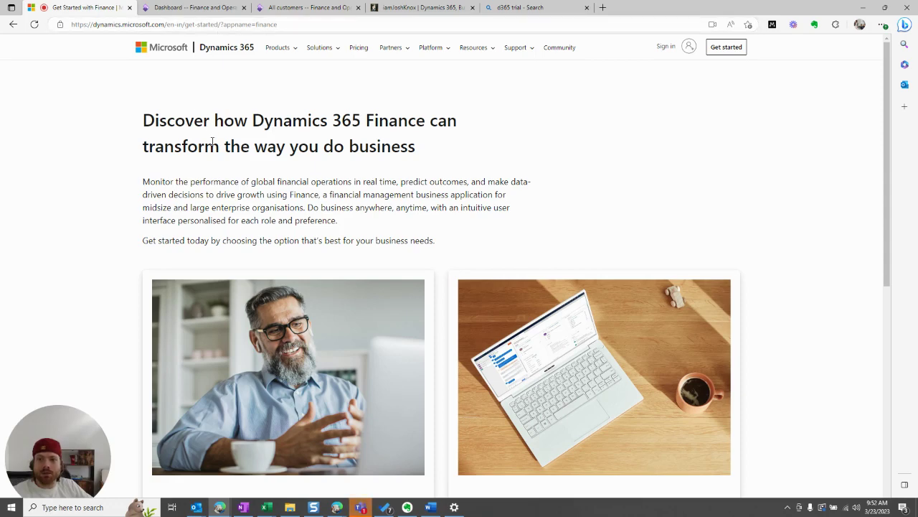
- Look over the Dynamics 365 Finance get-started page and its options for trying the product
drag(136, 120, 447, 146)
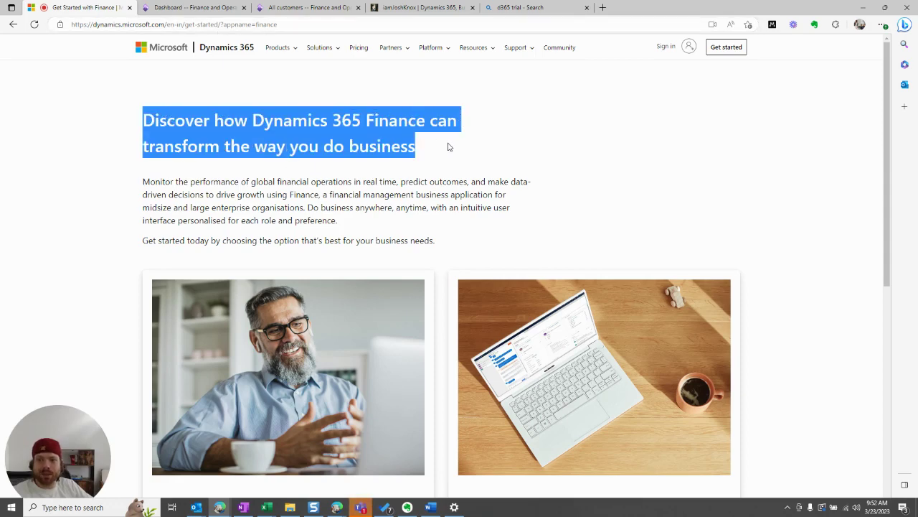
scroll(117, 209, down, 5)
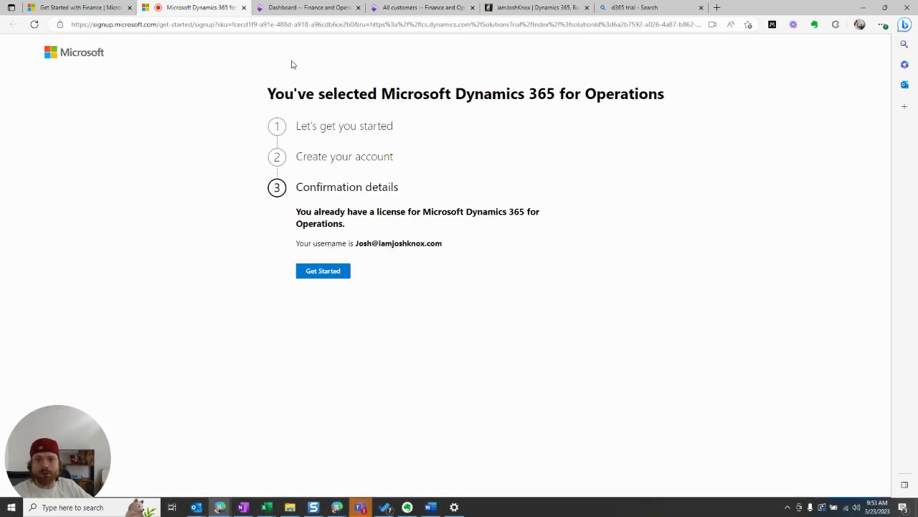
- Switch to the Finance and Operations dashboard and open the Data management workspace
click(298, 10)
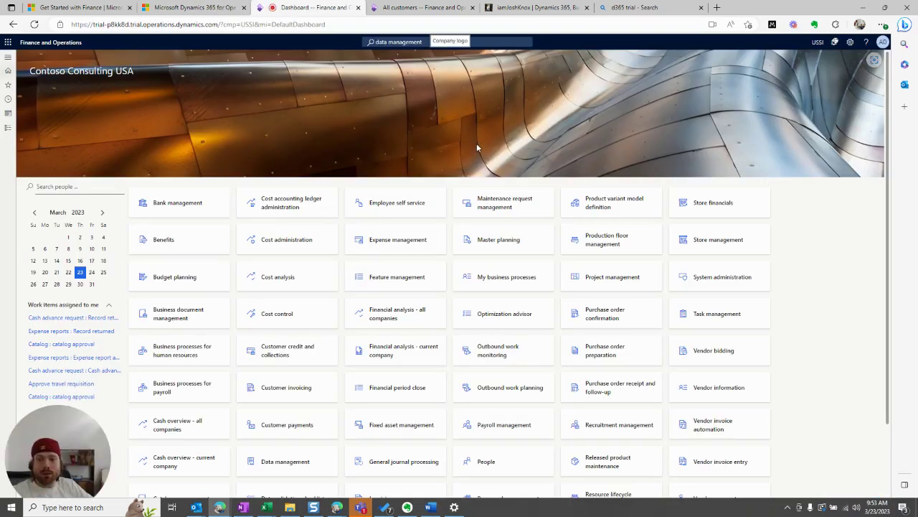
click(421, 41)
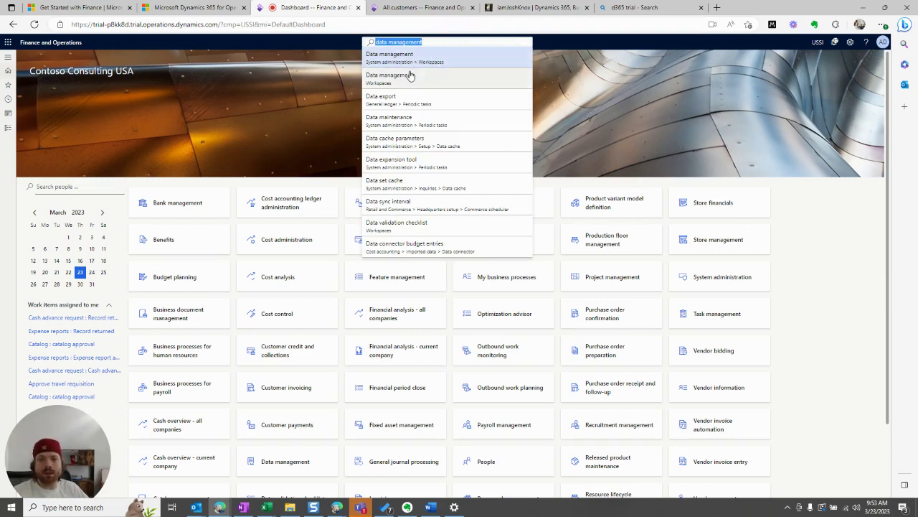
click(411, 76)
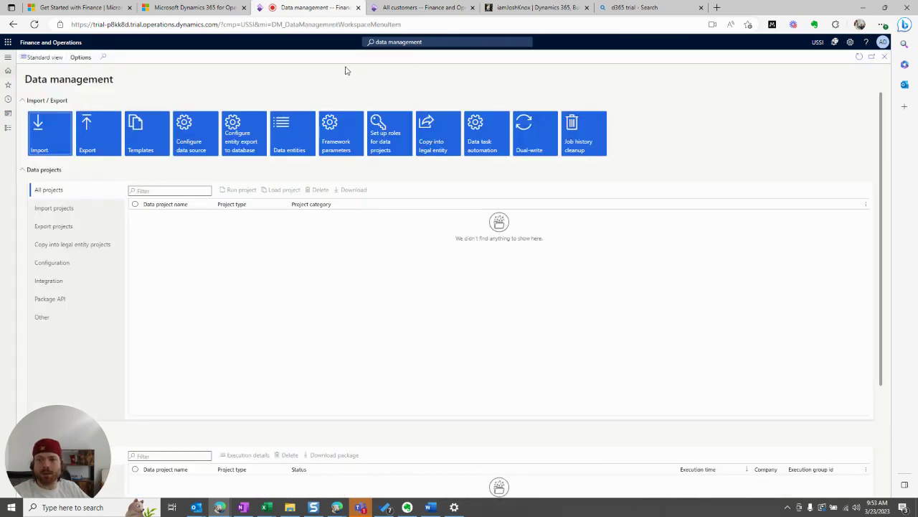
- Examine the list of target data entities for the available entries, and return to the Data management workspace
click(300, 136)
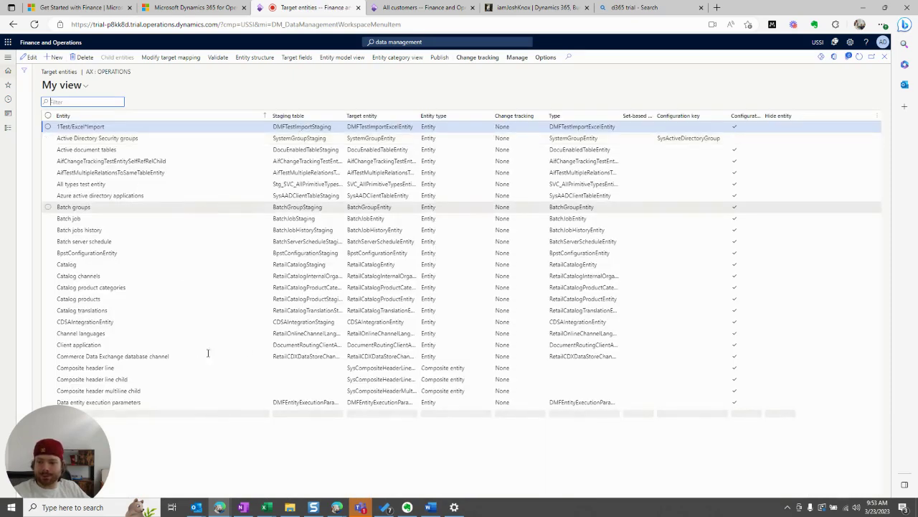
scroll(165, 204, down, 3)
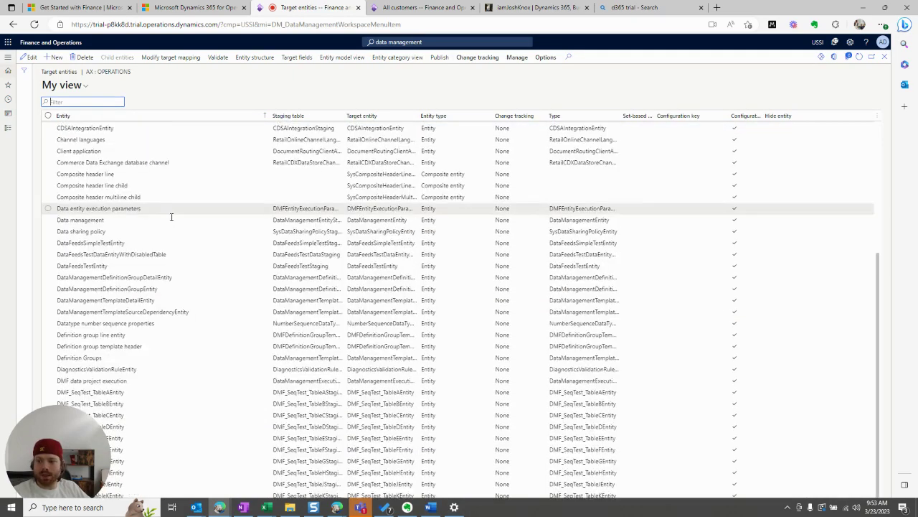
scroll(142, 185, up, 1)
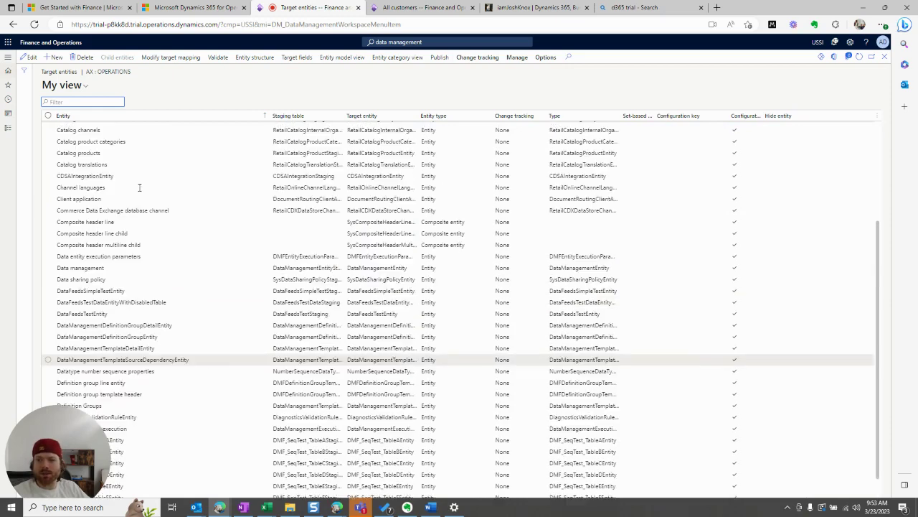
scroll(167, 175, up, 3)
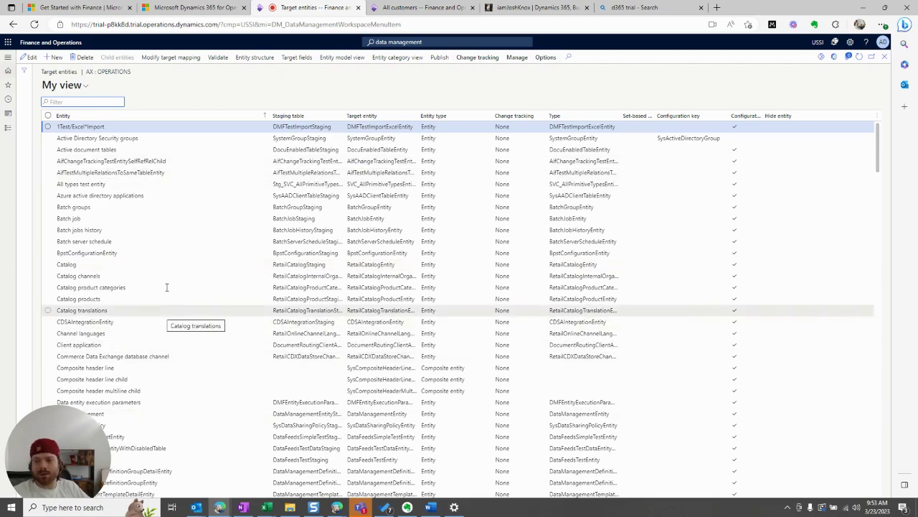
scroll(159, 289, down, 5)
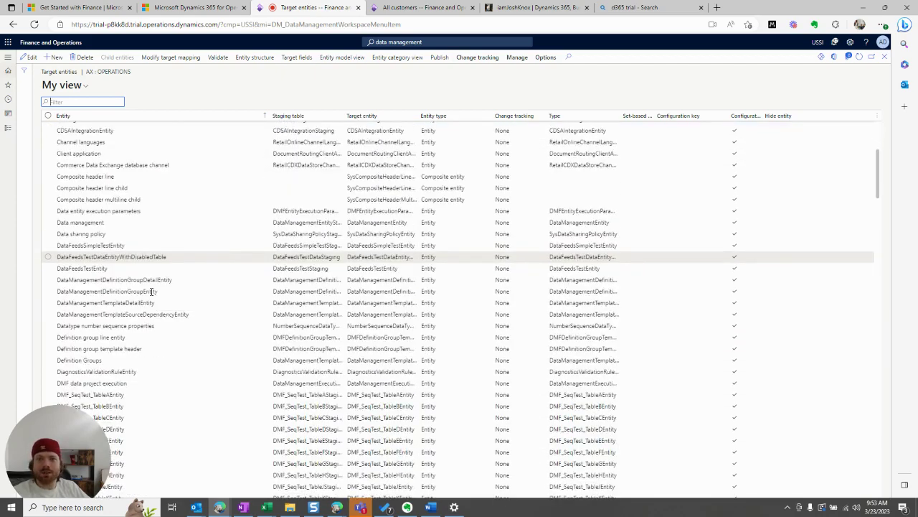
scroll(154, 287, down, 8)
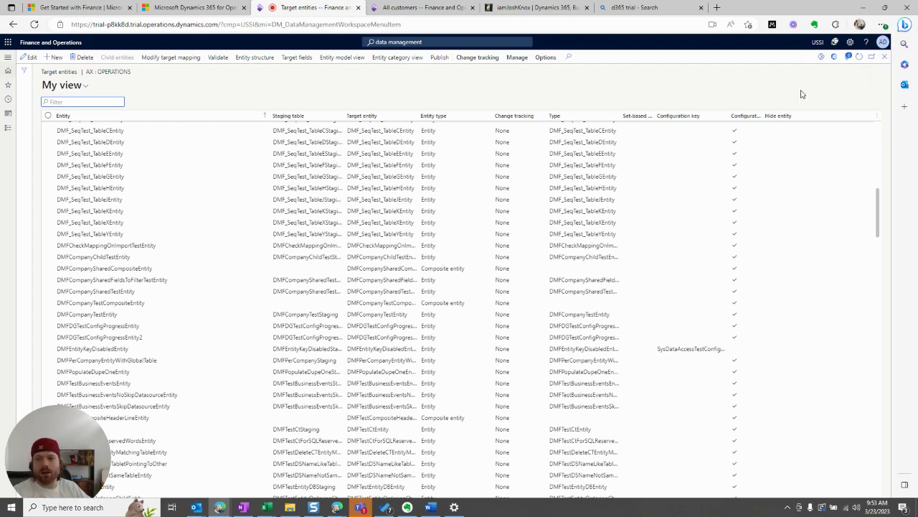
click(883, 57)
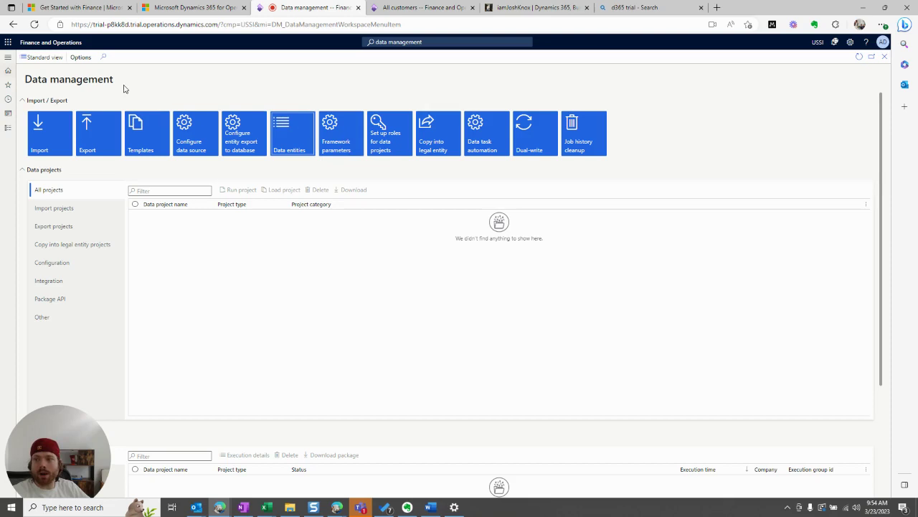
- Refresh the entity list from the entity settings of the framework parameters, and return to the Data management workspace
click(348, 140)
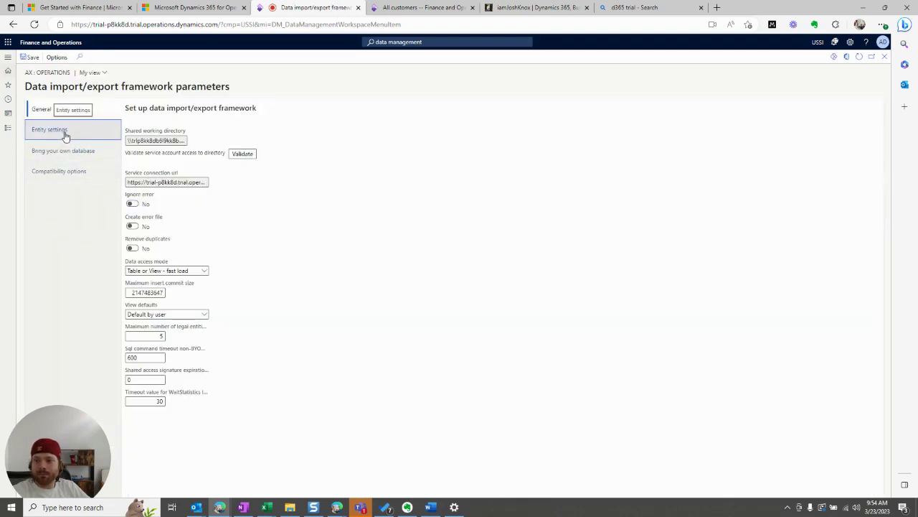
click(63, 134)
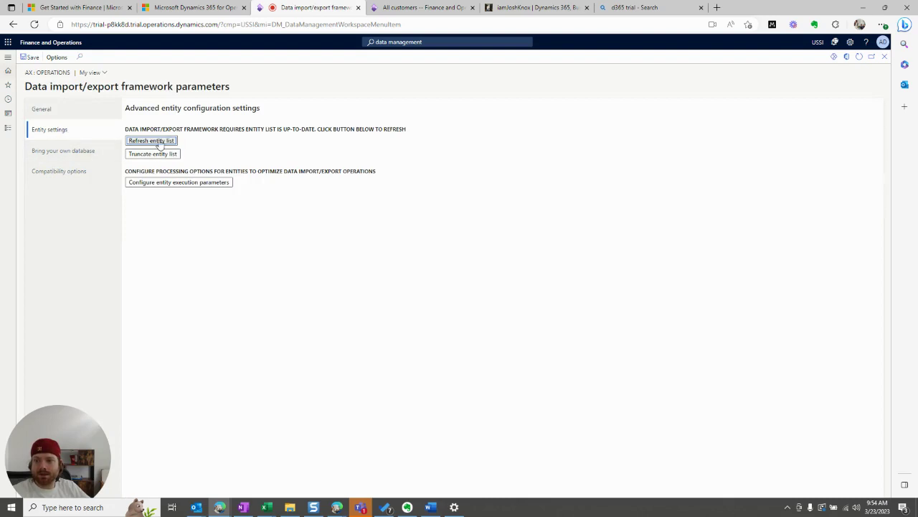
click(160, 141)
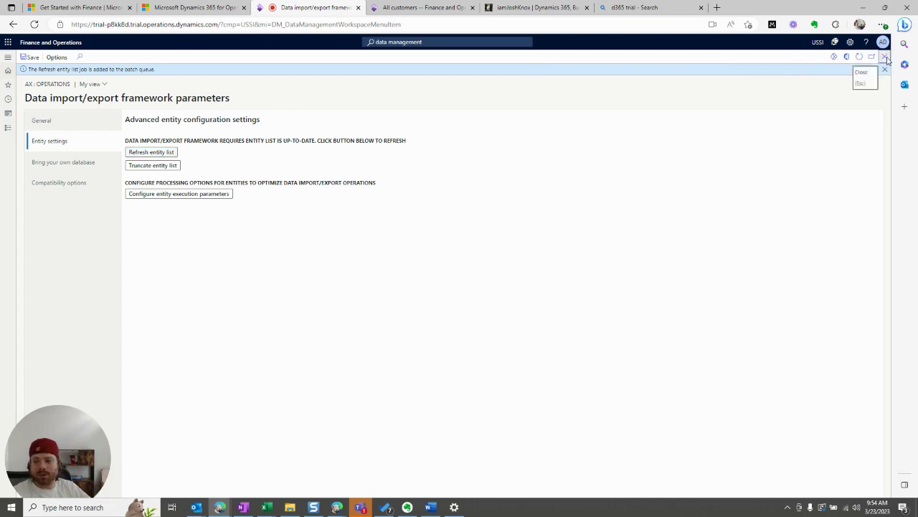
click(886, 57)
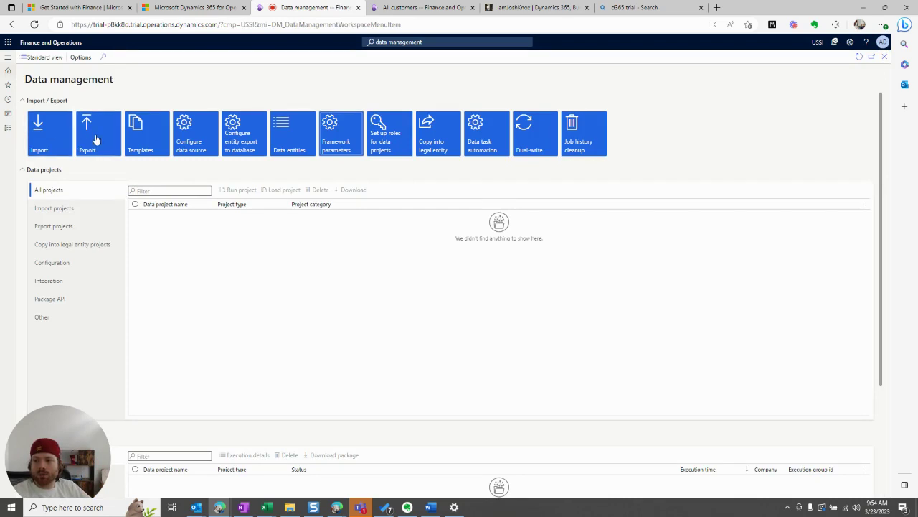
- Create a new export data project with the group name Customer Records
click(93, 135)
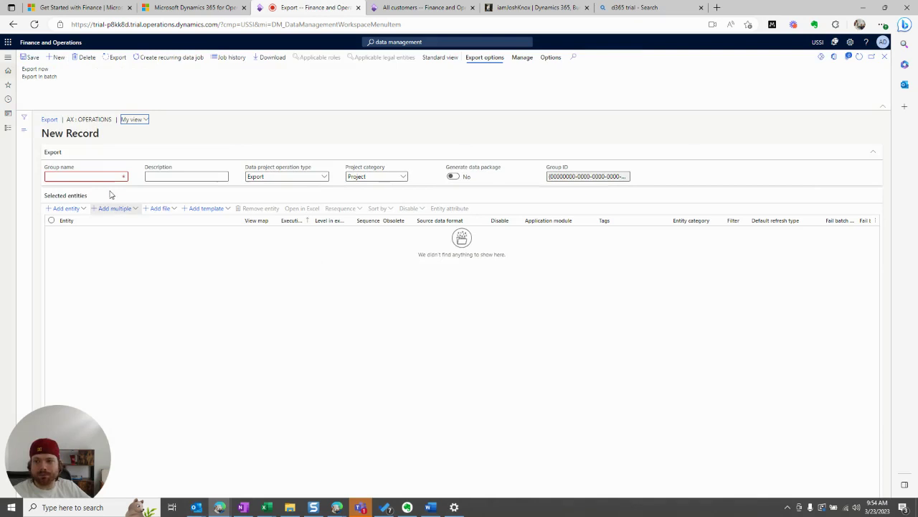
click(113, 176)
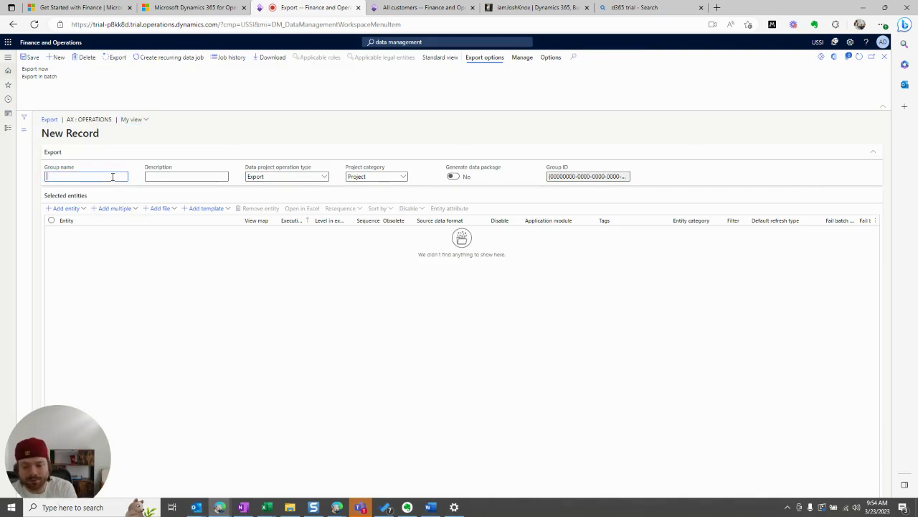
text(Customer Records)
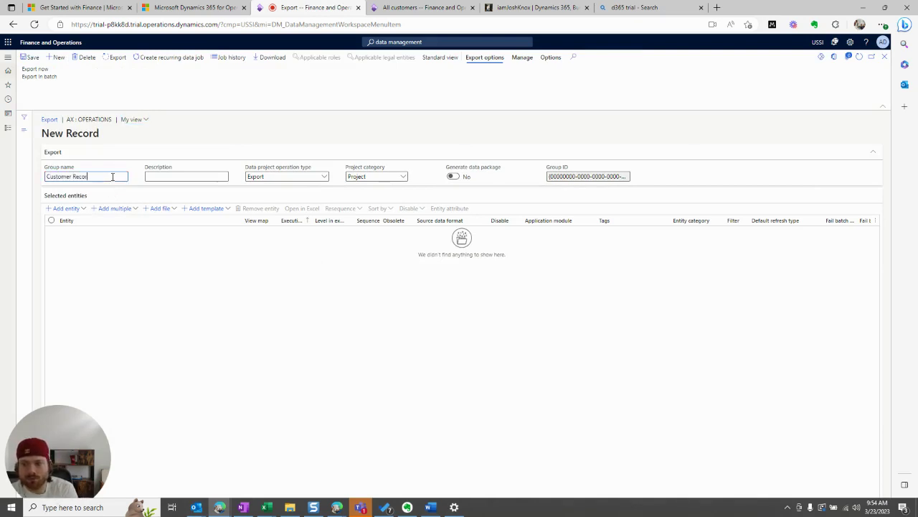
key(Tab)
- Start adding an entity to the Customer Records export and look through the available entity names
click(78, 209)
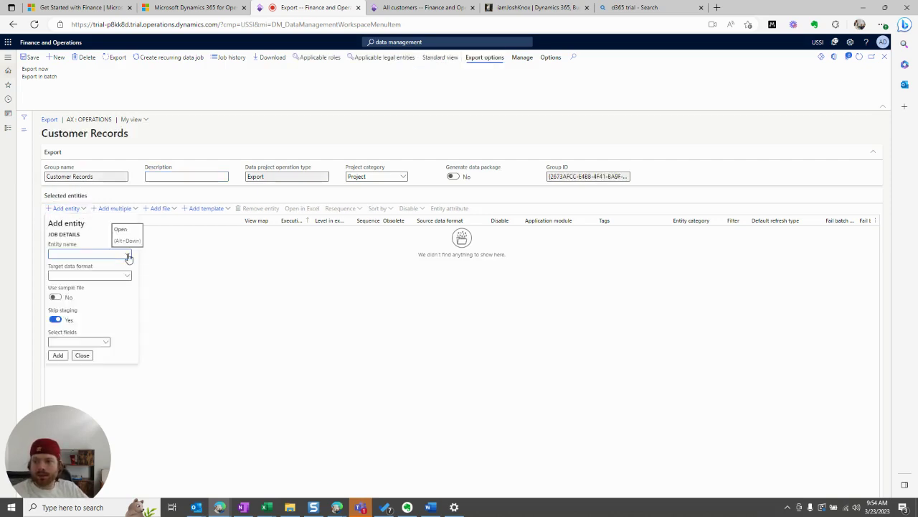
click(128, 257)
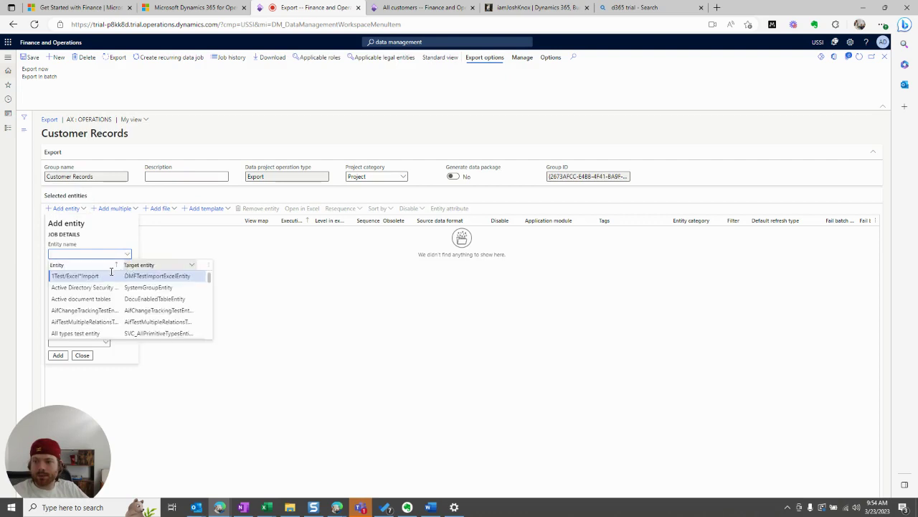
scroll(111, 284, down, 3)
scroll(111, 285, down, 10)
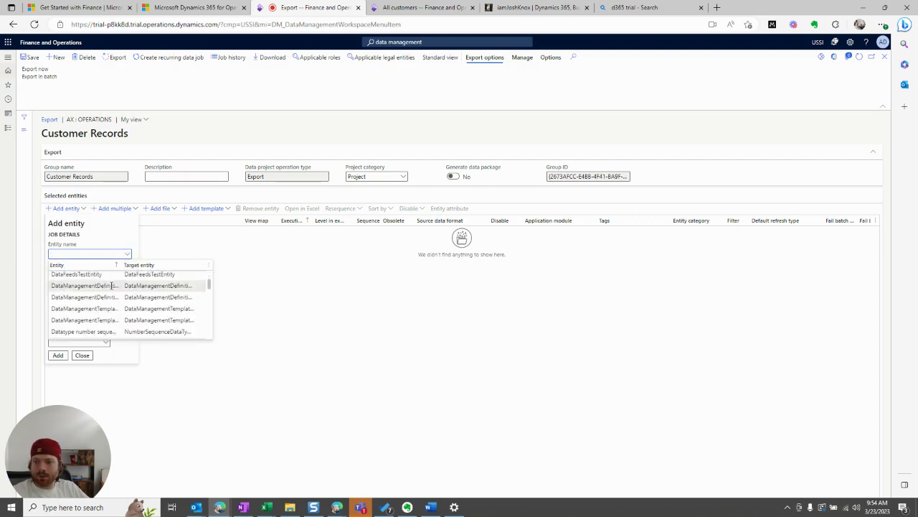
scroll(108, 291, down, 10)
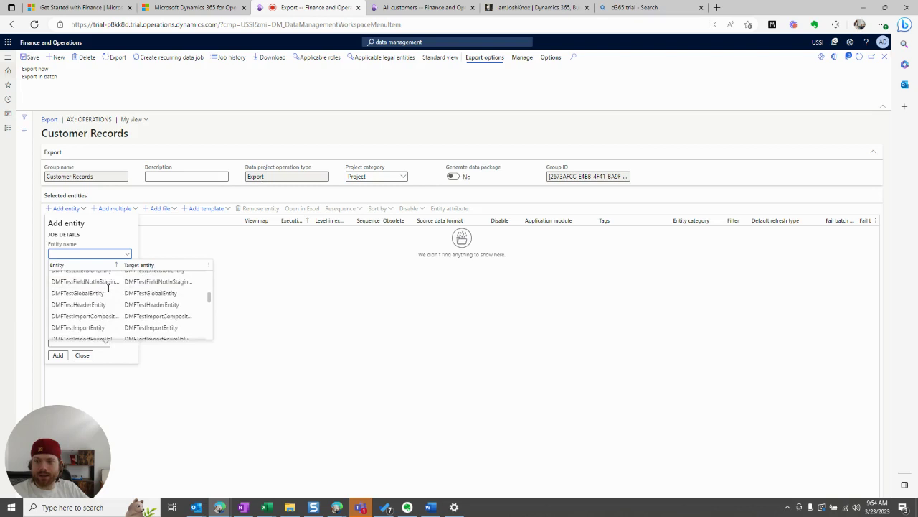
click(318, 137)
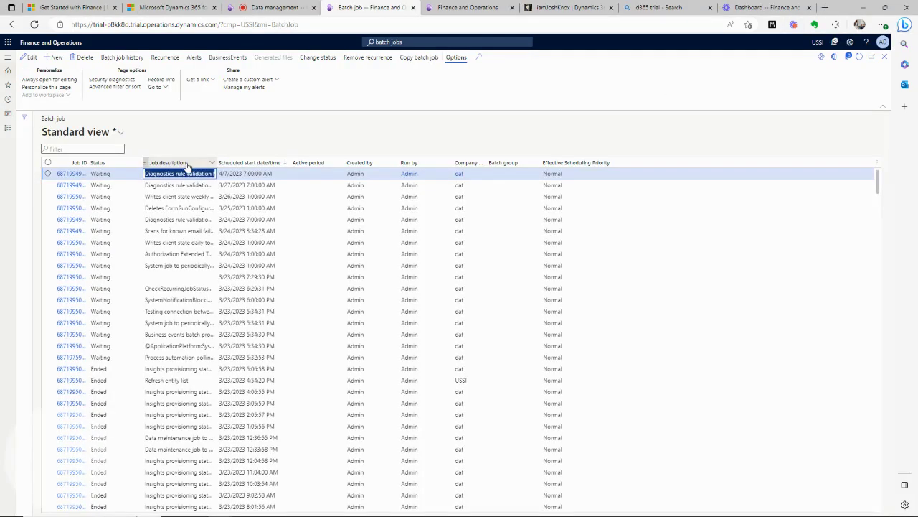
- Filter the batch jobs to descriptions containing "entity" to check the status of the entity list refresh
click(190, 164)
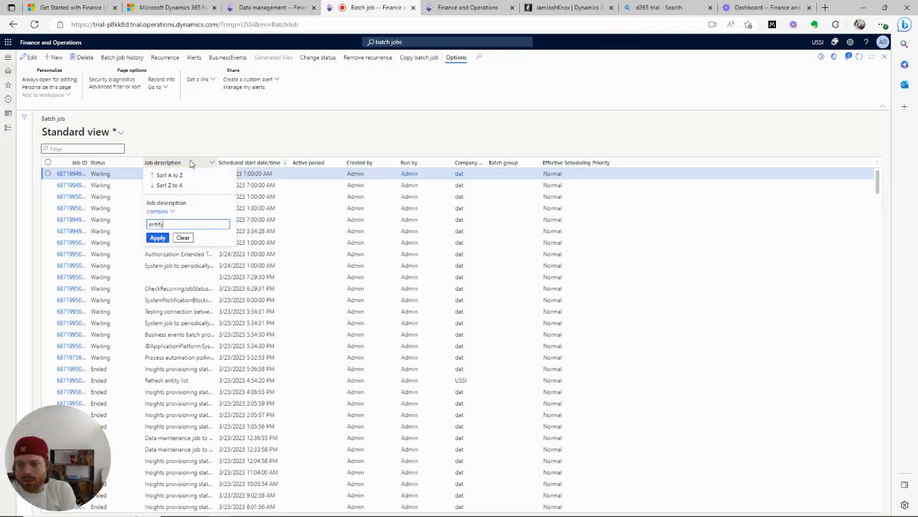
key(Return)
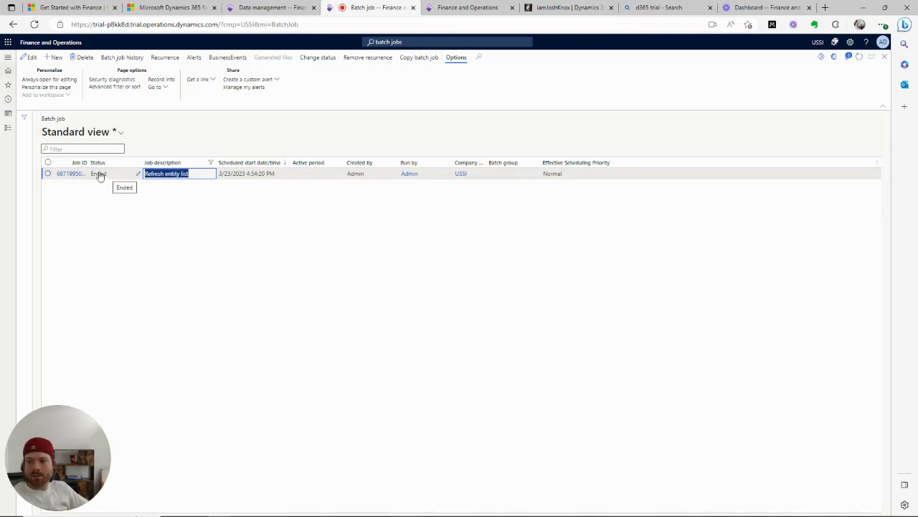
- Return to the Data management workspace and examine the target entities list for newly available data entities
click(260, 8)
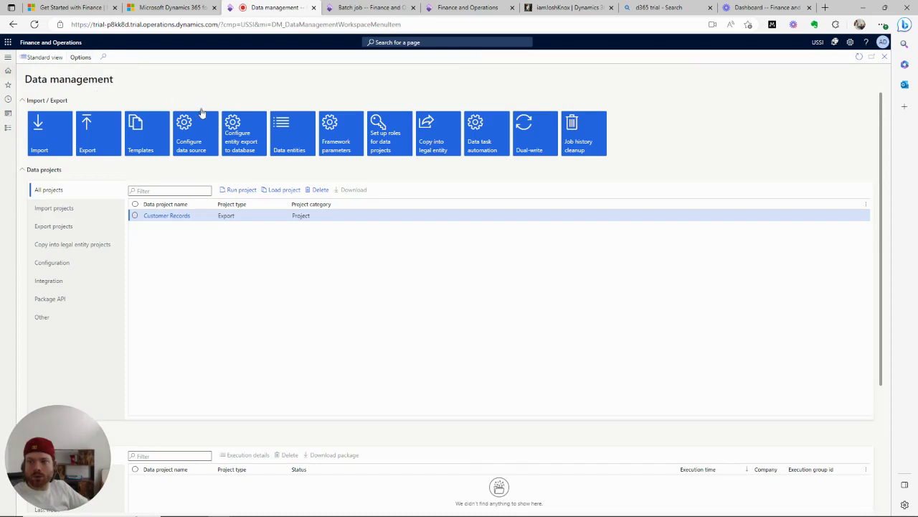
click(291, 138)
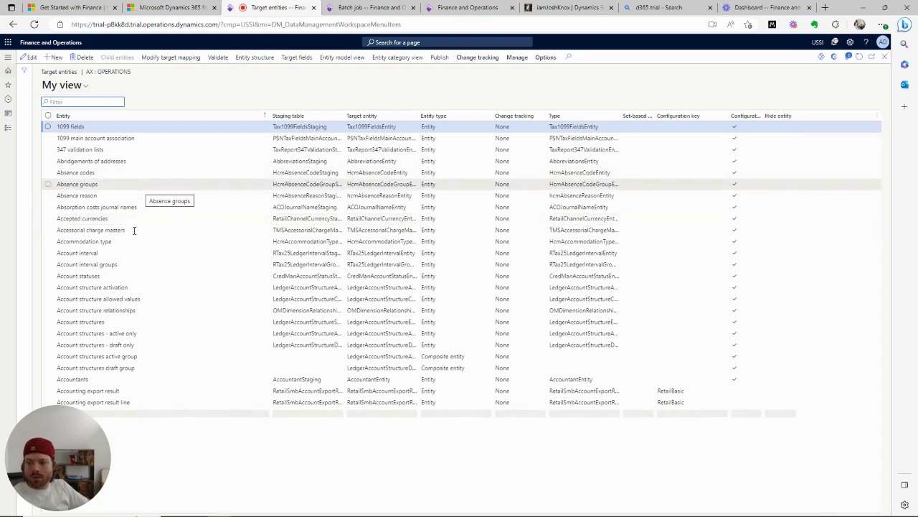
scroll(147, 189, down, 2)
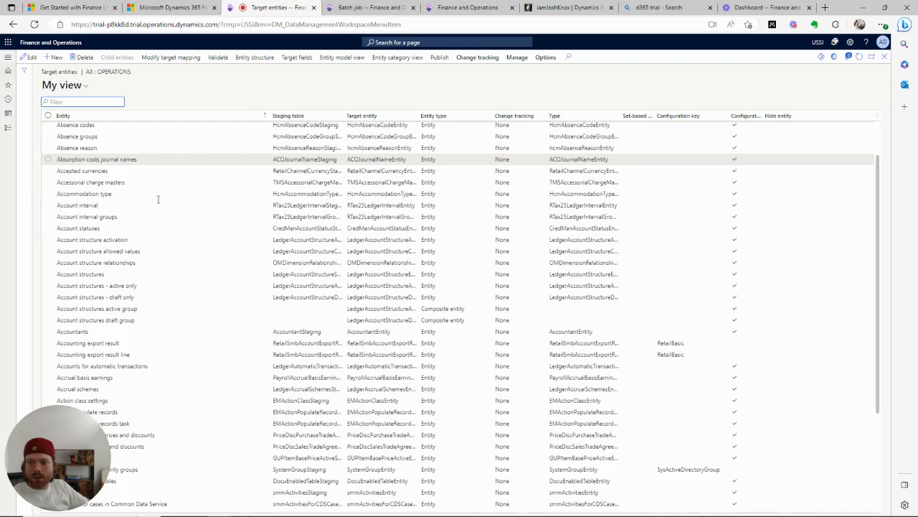
scroll(158, 200, down, 6)
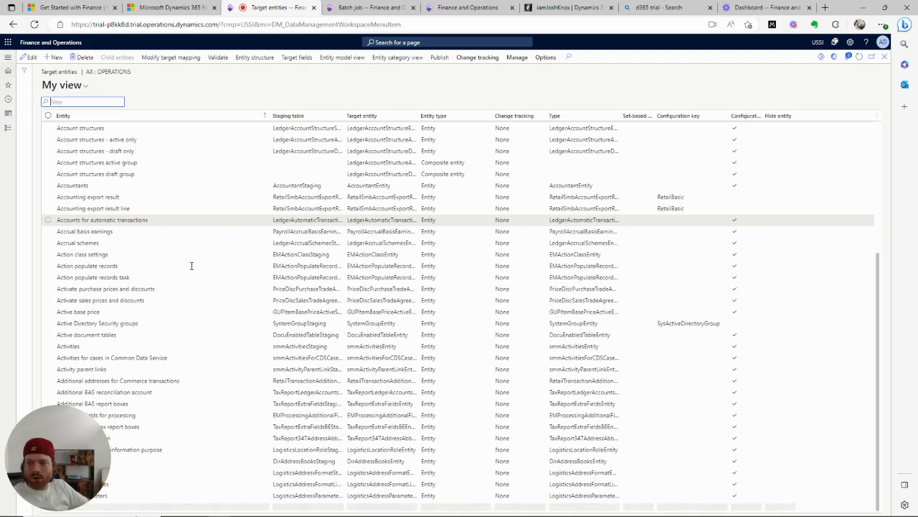
scroll(185, 243, down, 2)
scroll(187, 241, down, 4)
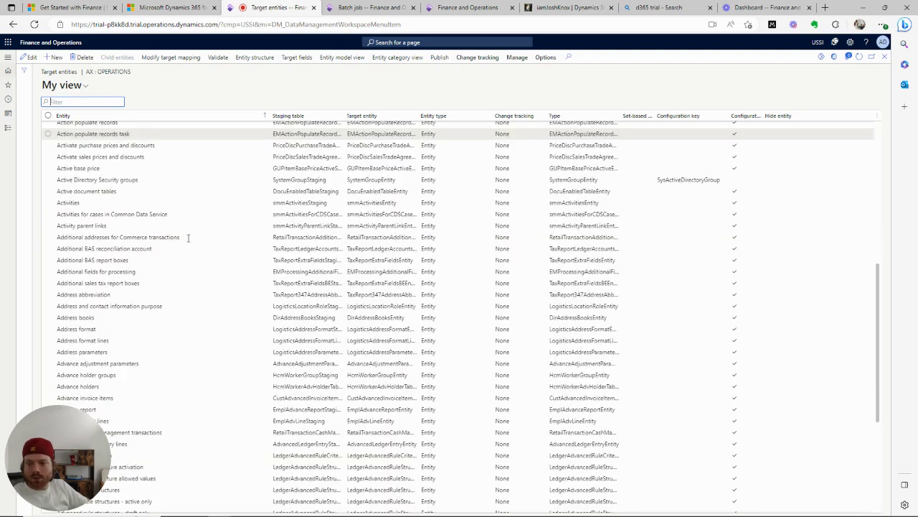
scroll(188, 238, down, 4)
scroll(158, 120, down, 5)
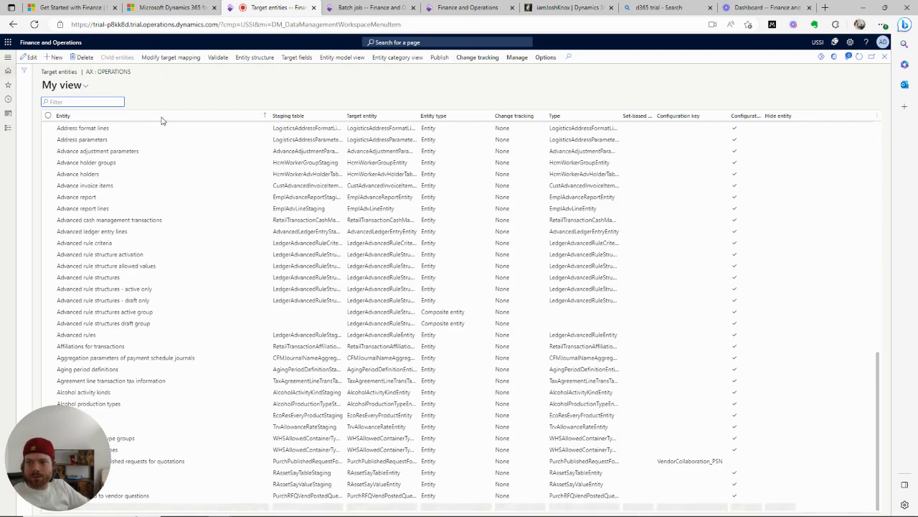
scroll(160, 121, up, 3)
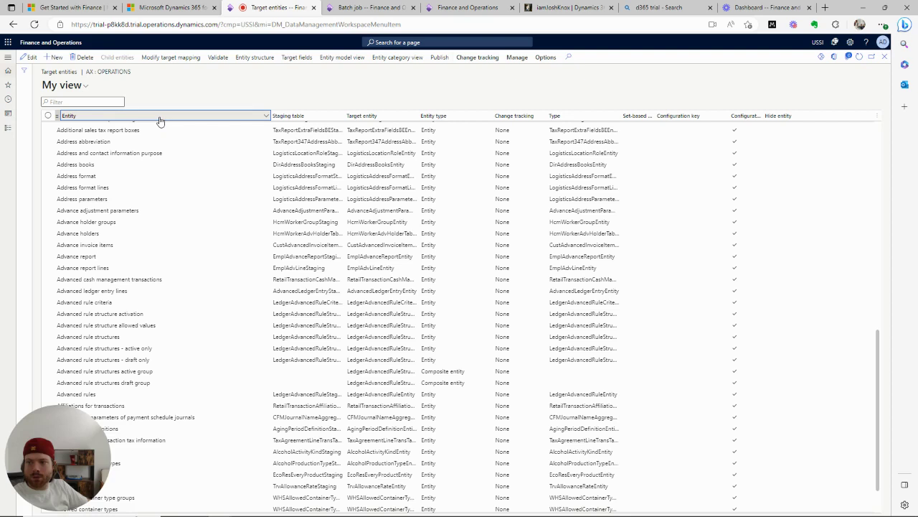
scroll(160, 120, down, 3)
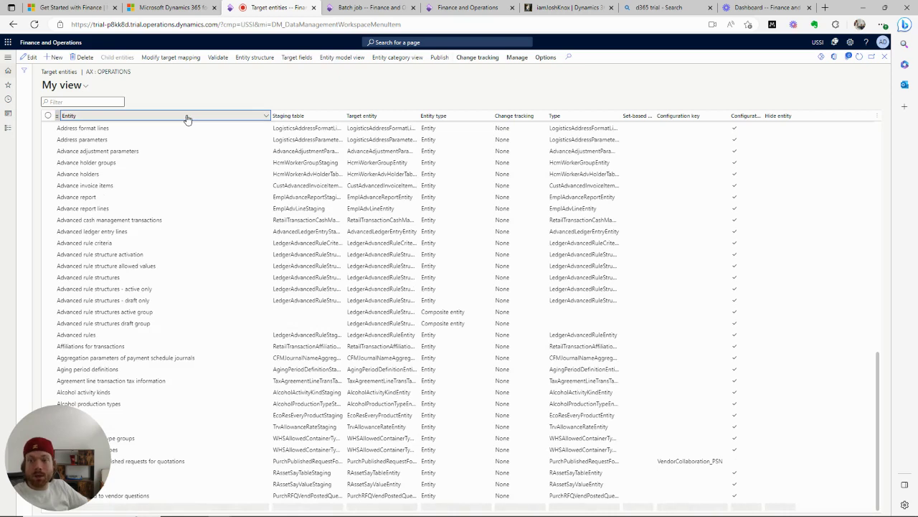
scroll(186, 118, up, 1)
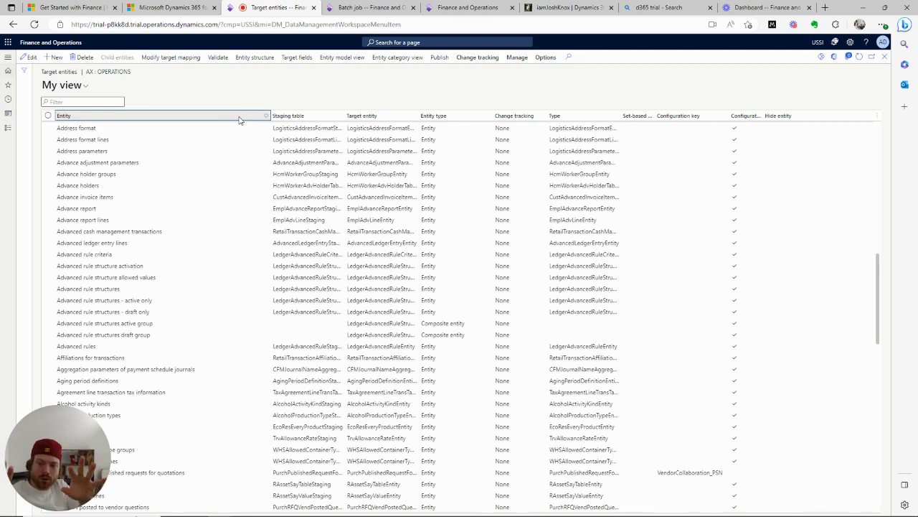
- Filter the target entities list to entity names containing "cust" and look through the customer entities
click(239, 120)
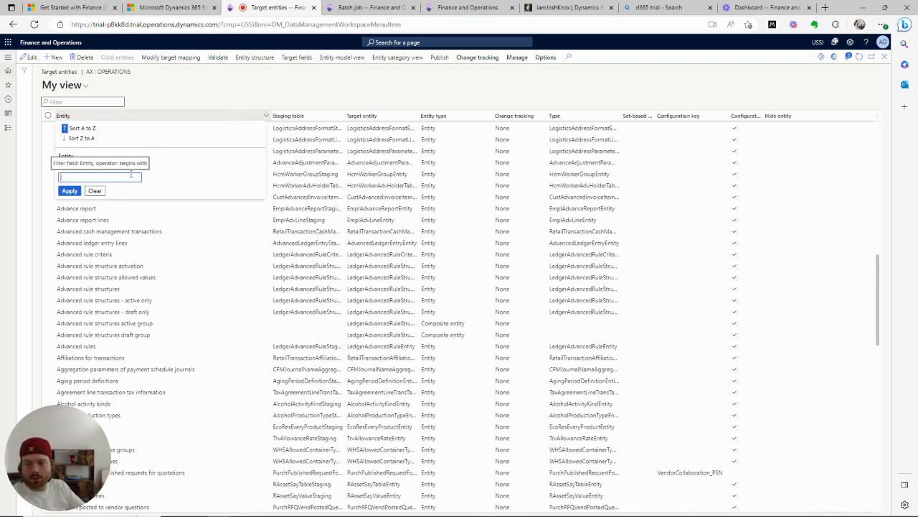
text(cust)
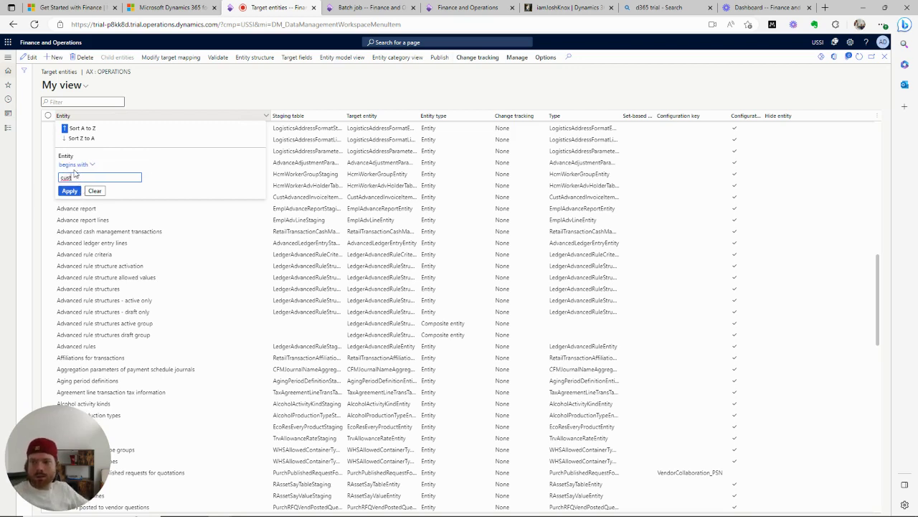
click(75, 165)
click(78, 199)
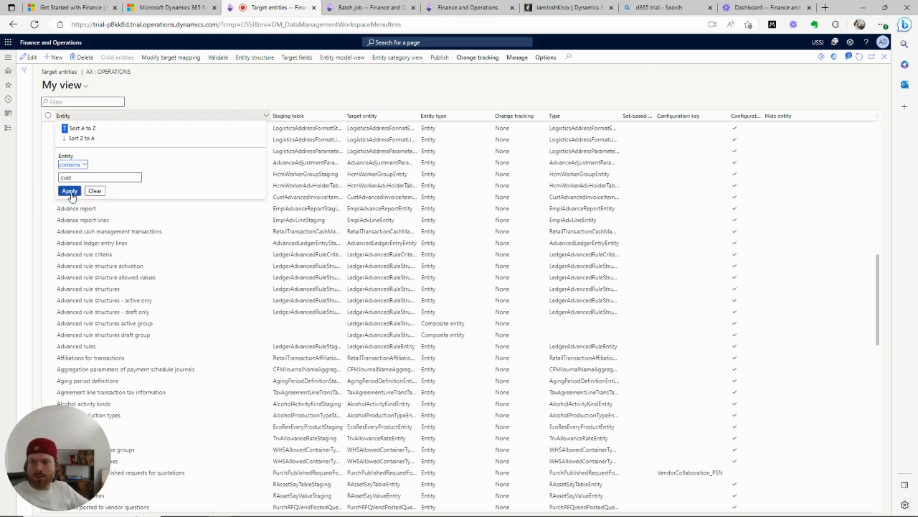
click(69, 191)
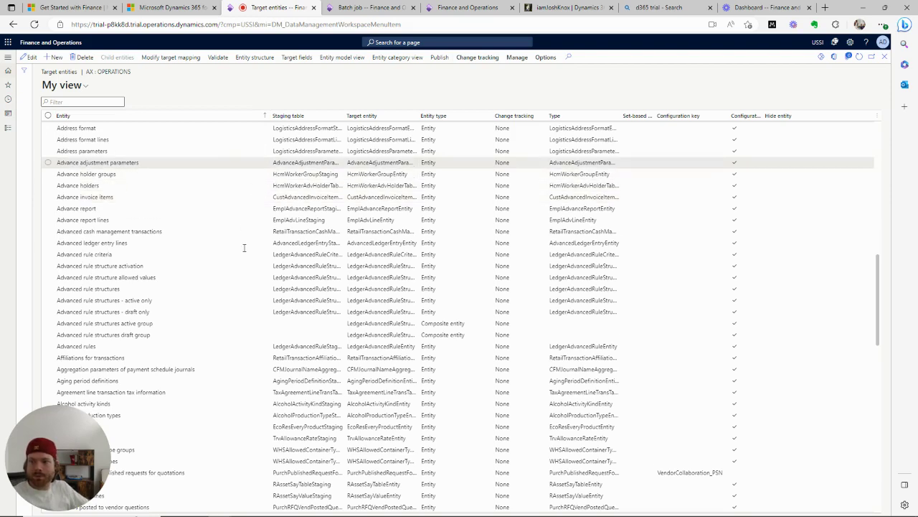
scroll(244, 248, down, 10)
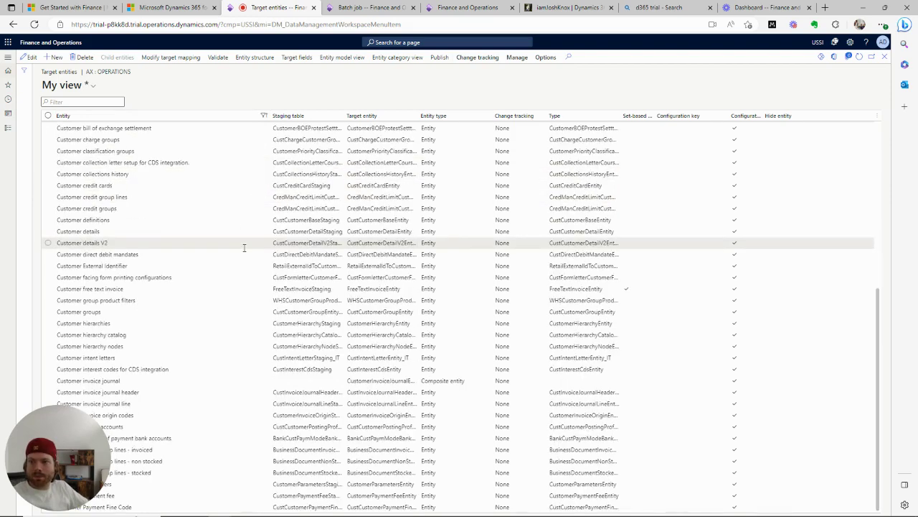
scroll(217, 301, up, 1)
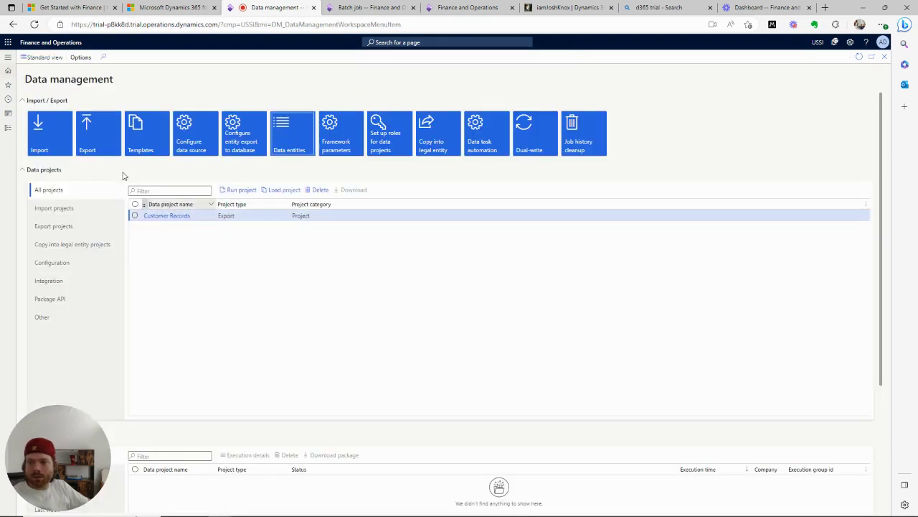
- Open the Customer Records export project and switch it to the enhanced view
click(153, 219)
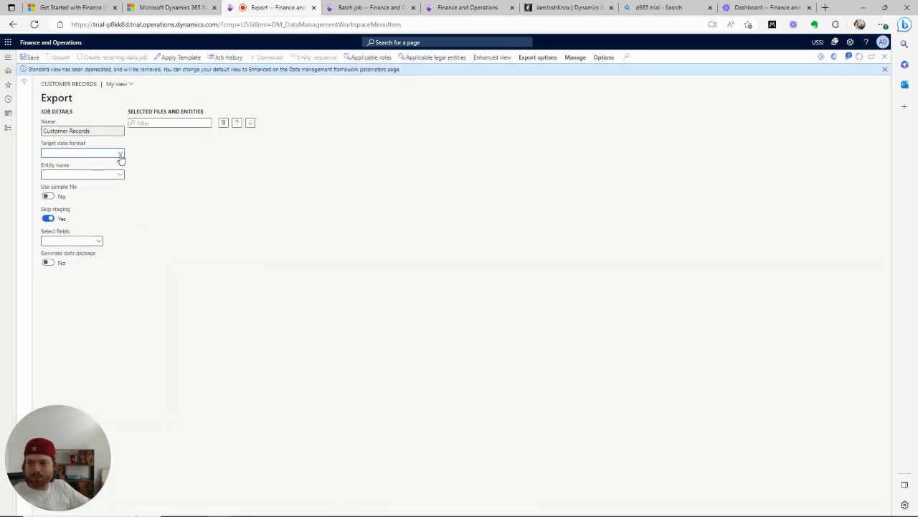
click(119, 155)
click(295, 158)
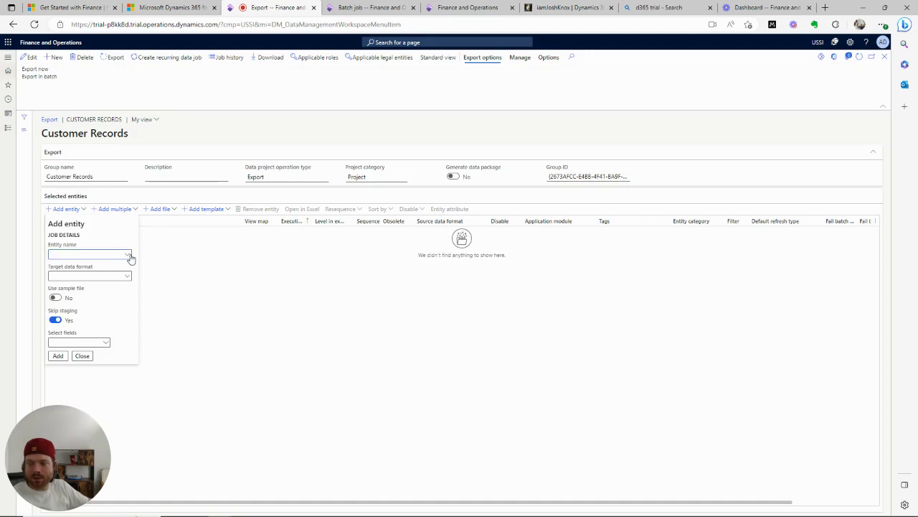
- Start adding an entity to the project, filter the entity names for customer entities and choose Customers V3
click(128, 255)
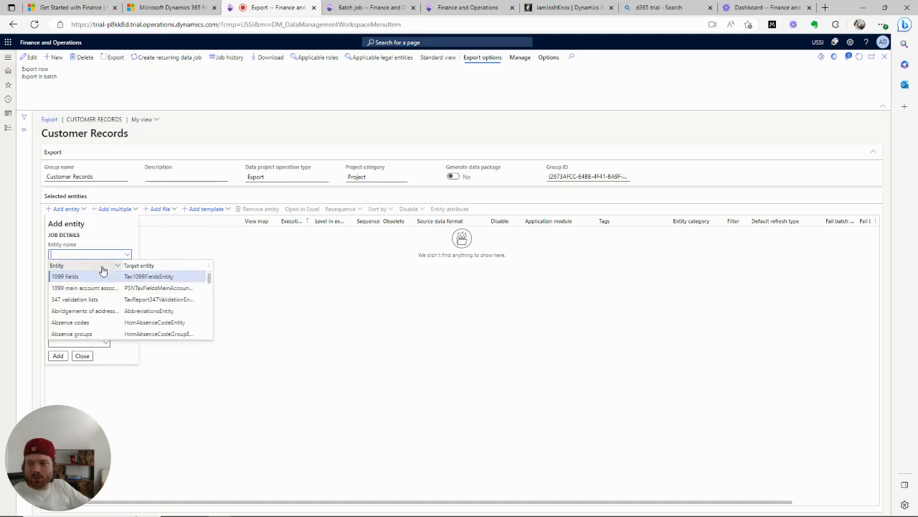
click(102, 270)
text(cu)
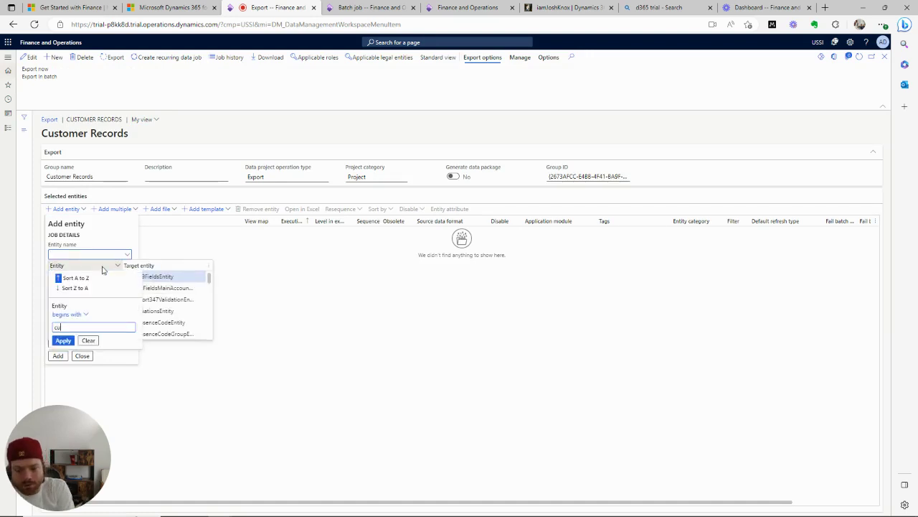
key(Return)
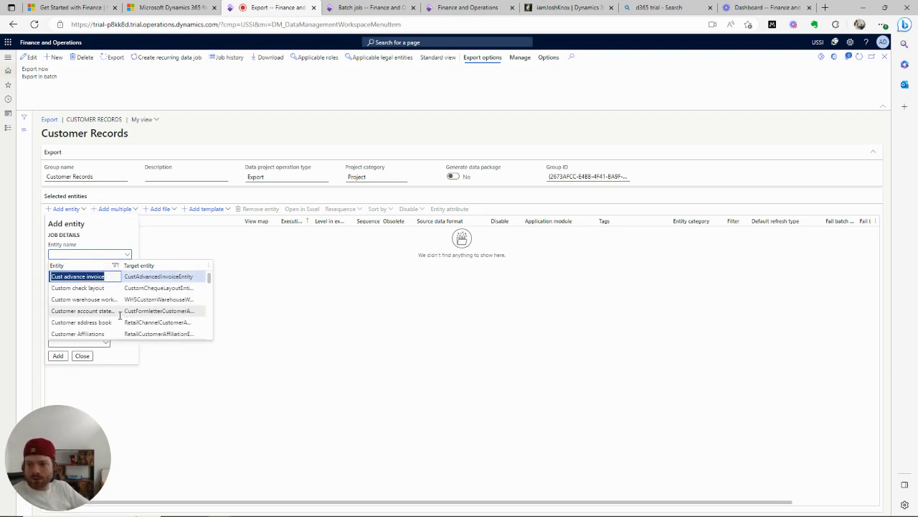
scroll(115, 316, down, 2)
scroll(116, 315, down, 3)
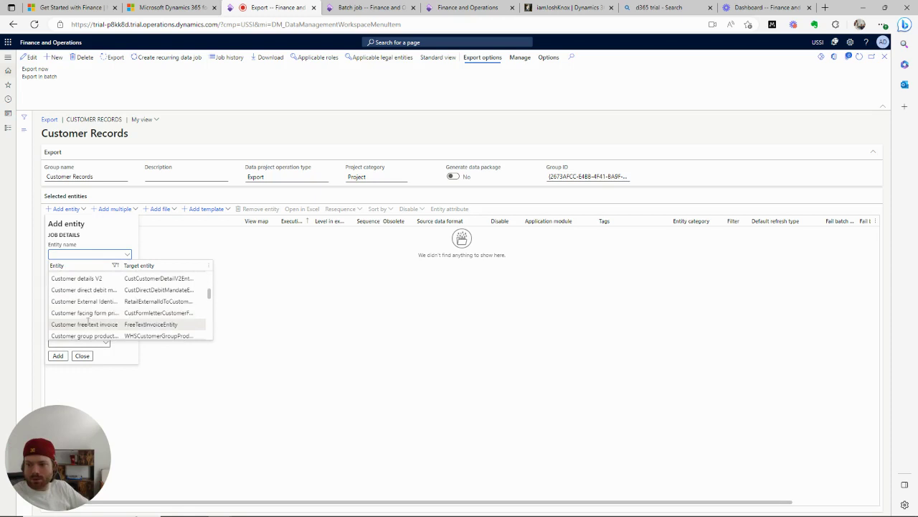
scroll(96, 313, down, 5)
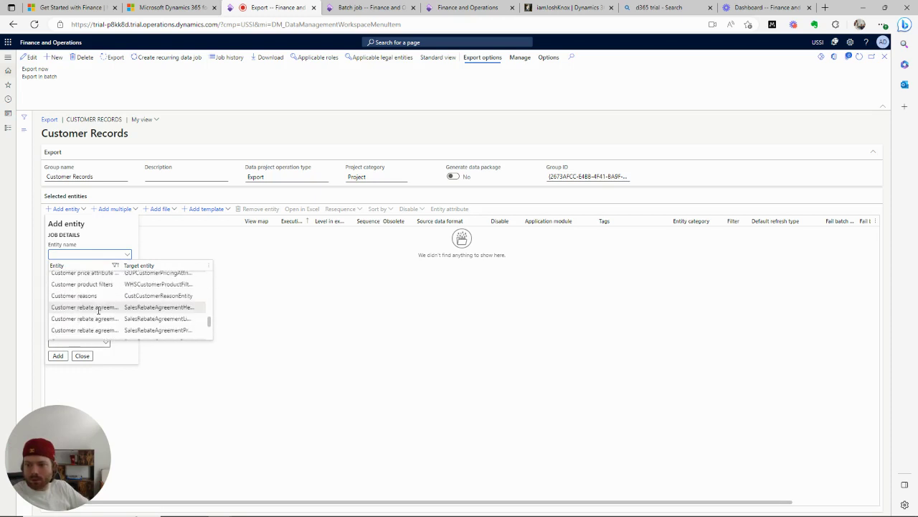
scroll(98, 310, down, 2)
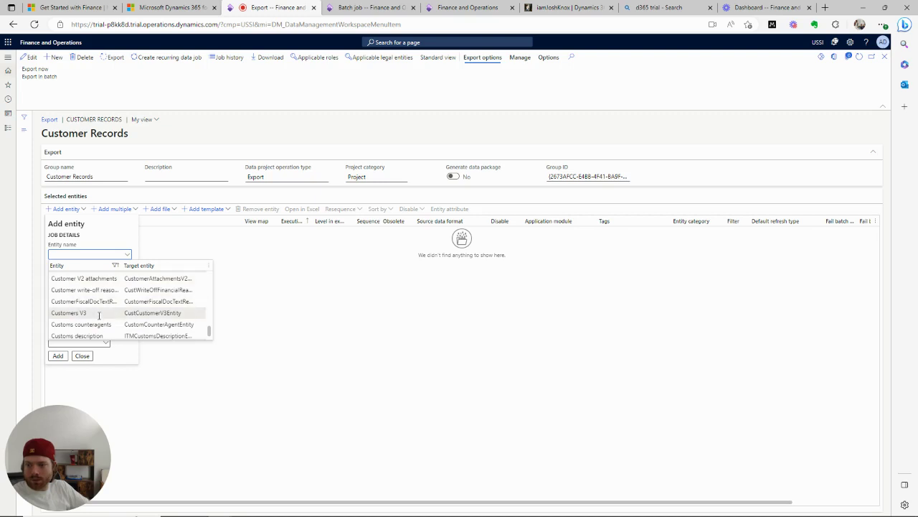
click(99, 315)
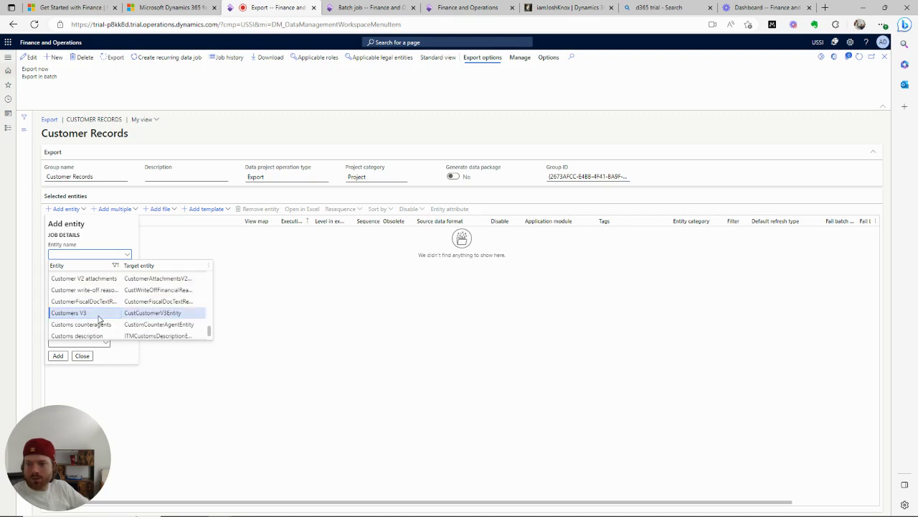
- Set the target data format to excel and add the Customers V3 entity to the project
click(81, 277)
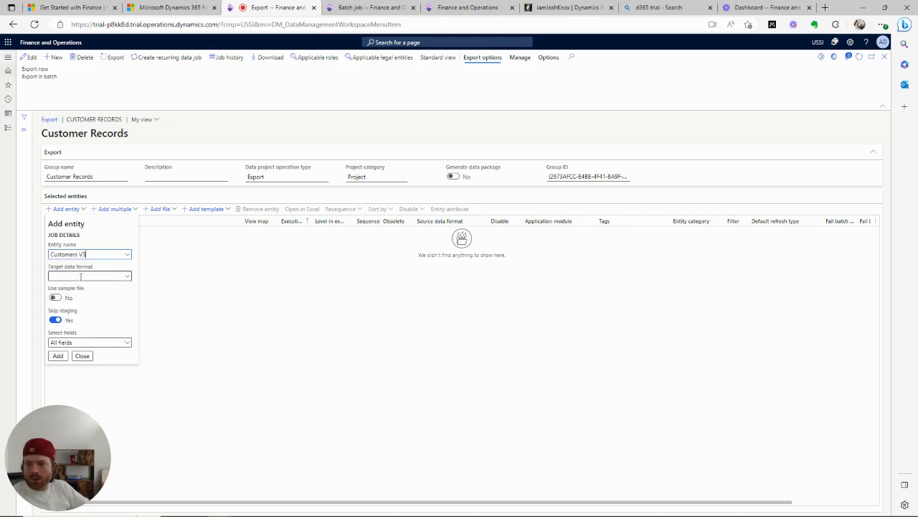
text(excel)
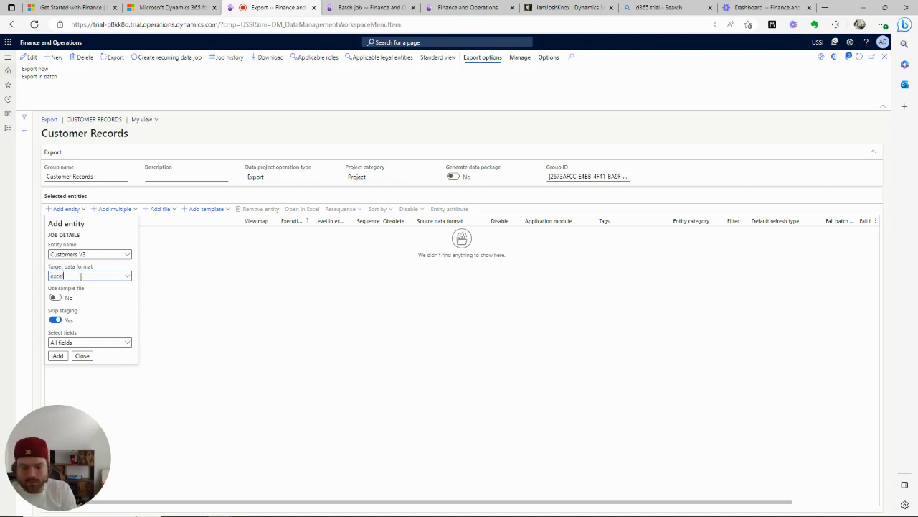
key(Tab)
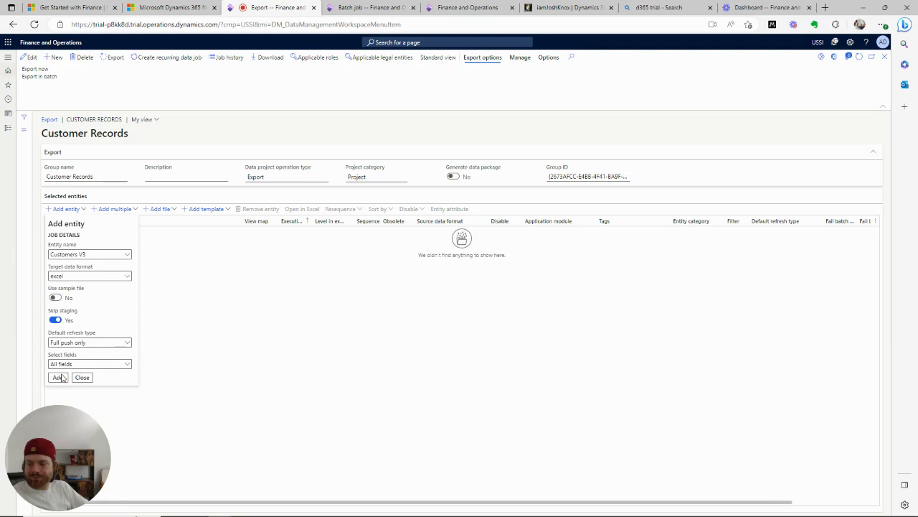
click(58, 377)
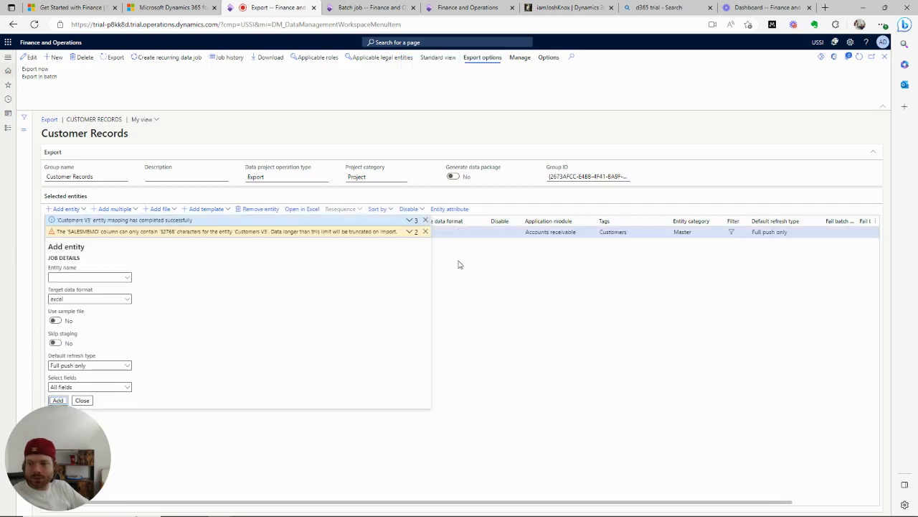
click(491, 308)
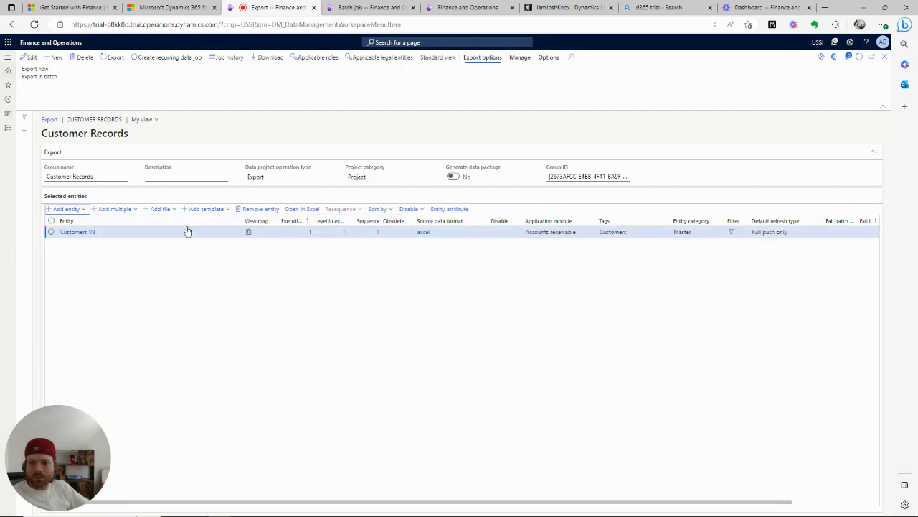
click(227, 235)
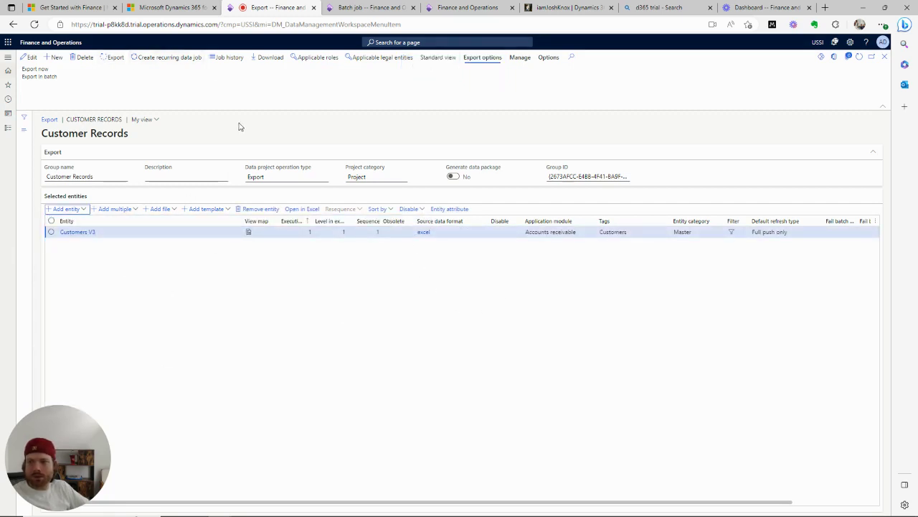